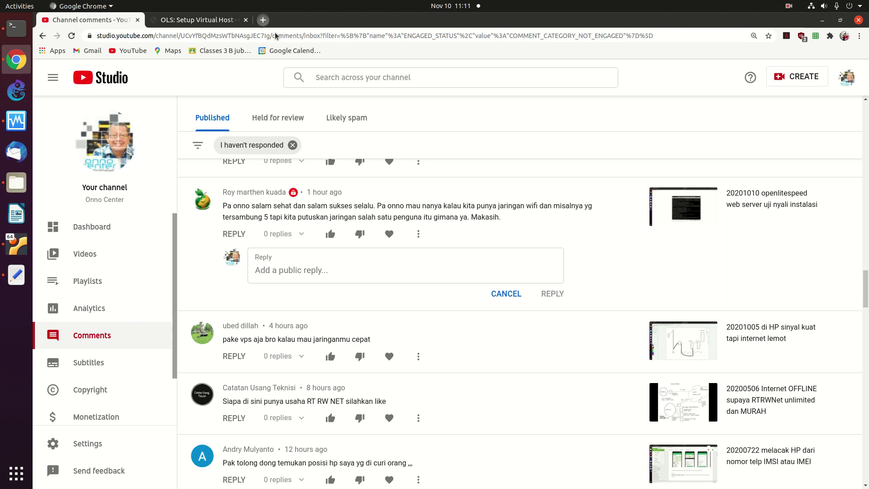
Step: Open the router's login page at 192.168.0.222 in a new browser tab
click(263, 19)
click(276, 39)
text(192.168.0.224)
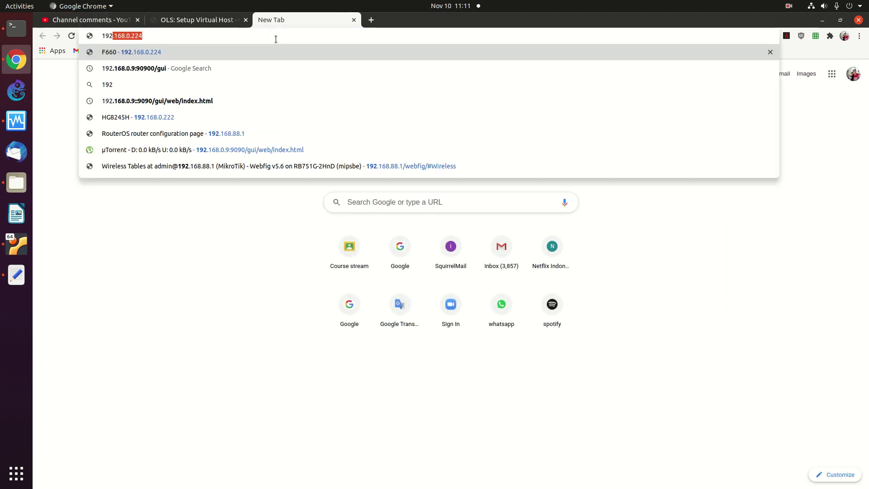
key(BackSpace)
text(22)
key(Return)
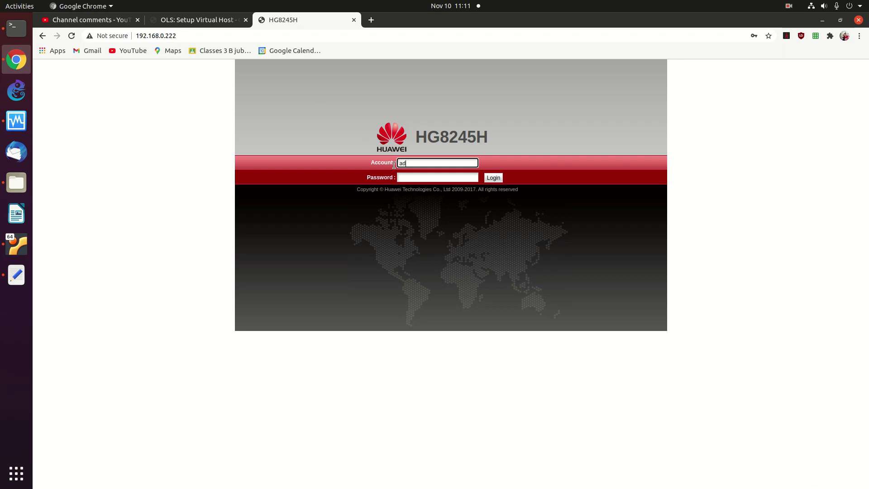
Step: Log in to the HG8245H router with the saved root account, filling in its stored account password
key(BackSpace)
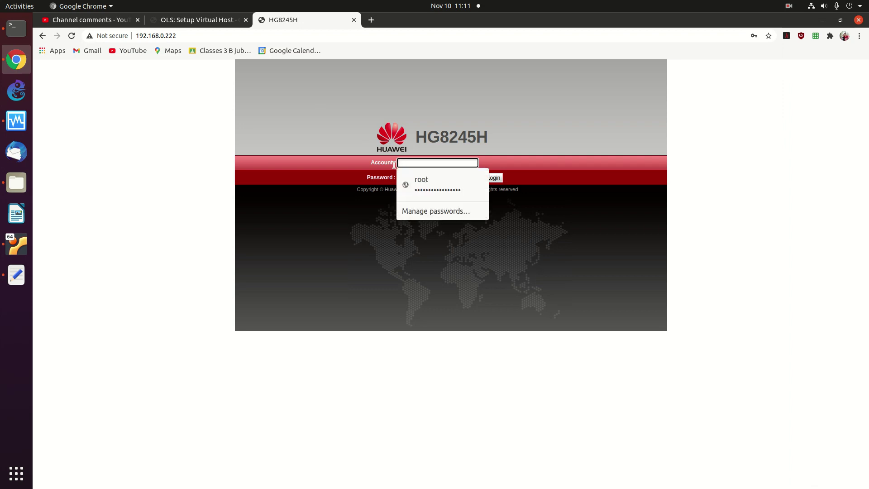
click(428, 183)
key(Return)
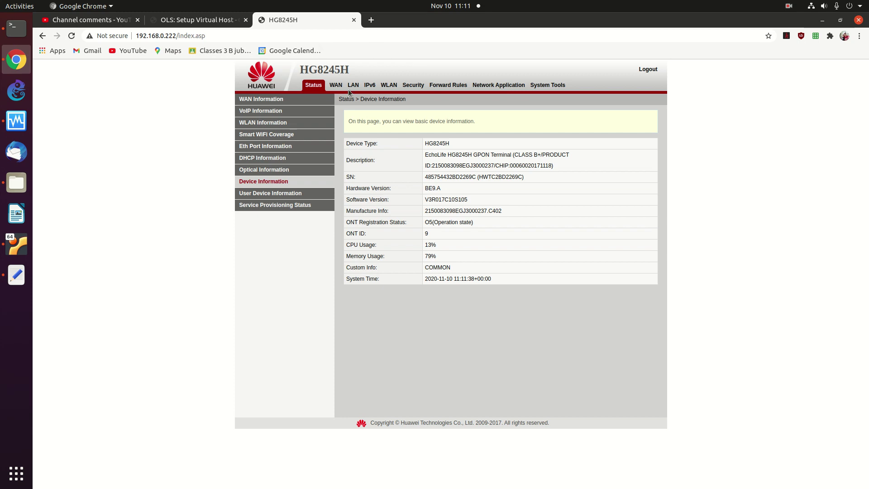
Step: Enter 5 as the number of associated devices for the ODC6 network in the WLAN basic configuration
click(386, 86)
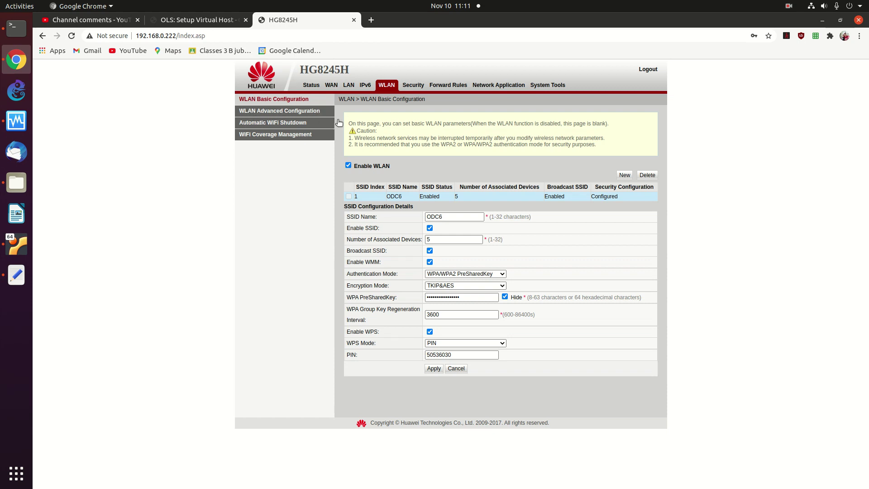
click(435, 240)
drag(432, 240, 400, 242)
text(4)
key(BackSpace)
text(5)
Step: Look through the WLAN advanced and basic configuration, the IP and MAC filter settings, and the DHCP server configuration
click(284, 114)
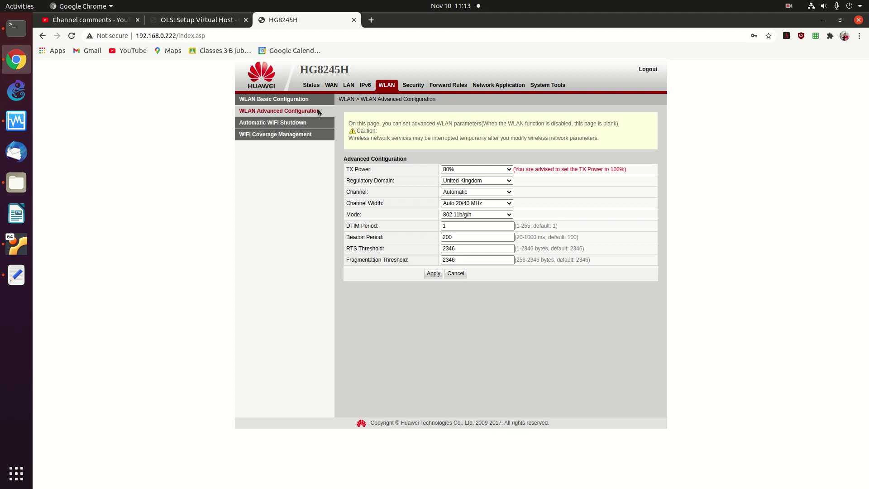
click(275, 99)
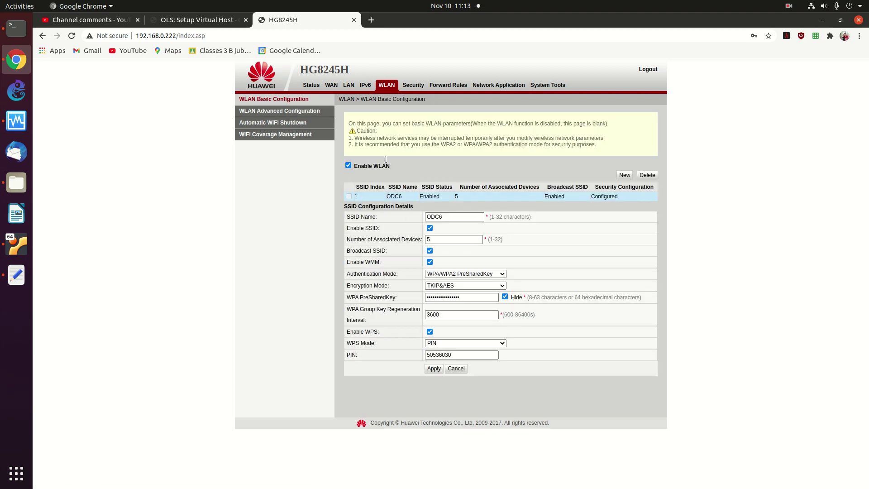
click(297, 110)
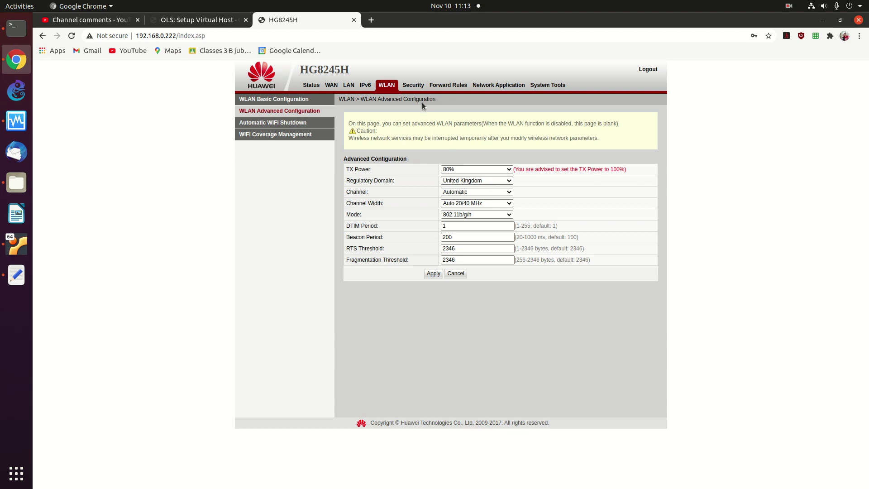
click(410, 83)
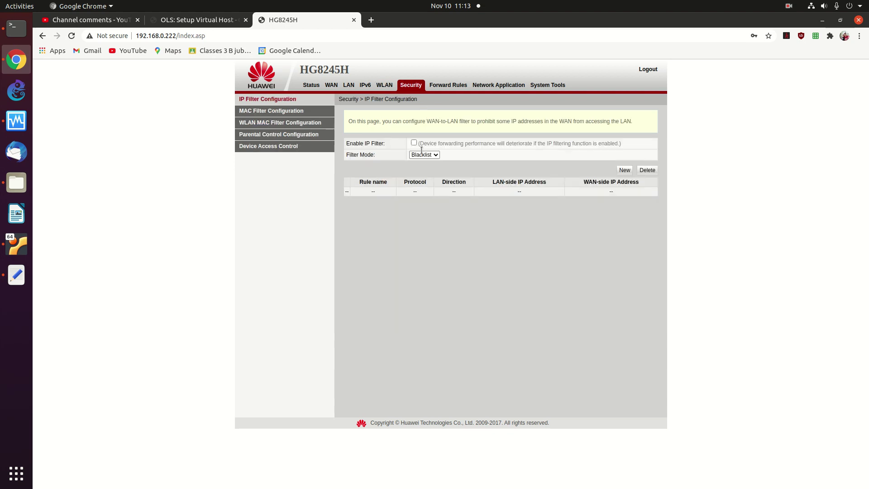
click(269, 112)
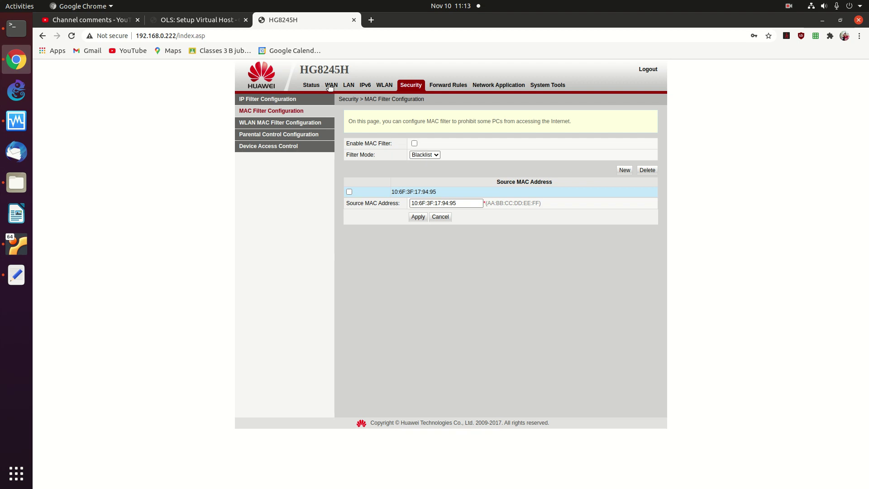
click(348, 85)
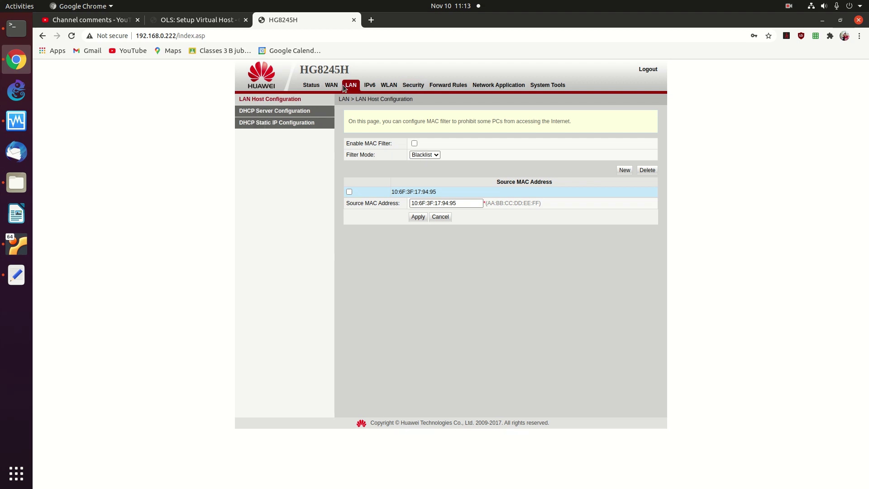
click(274, 112)
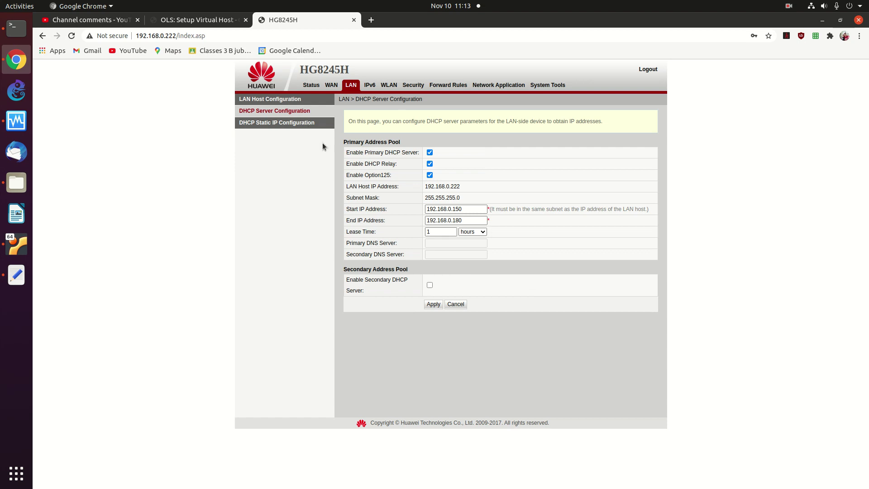
Step: Examine the router's DHCP information for the host names of the connected devices, including the RedmiNote7-Redmi phone and the LGwebOSTV
click(313, 86)
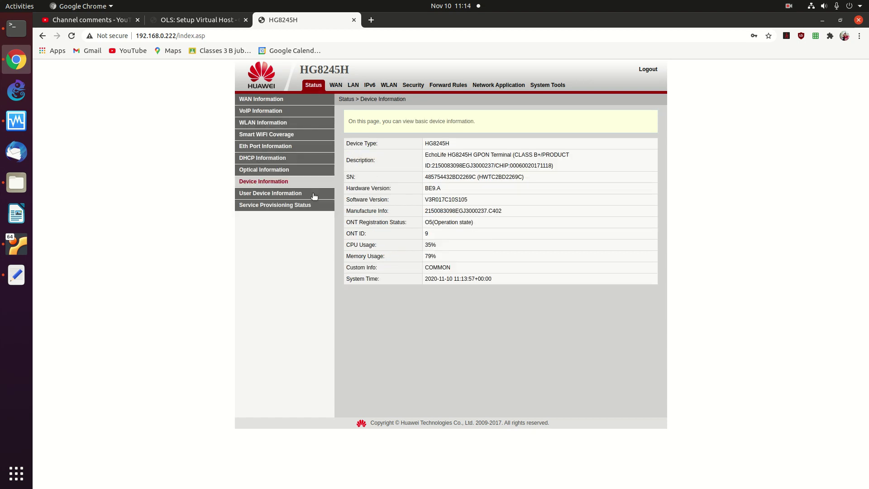
click(301, 160)
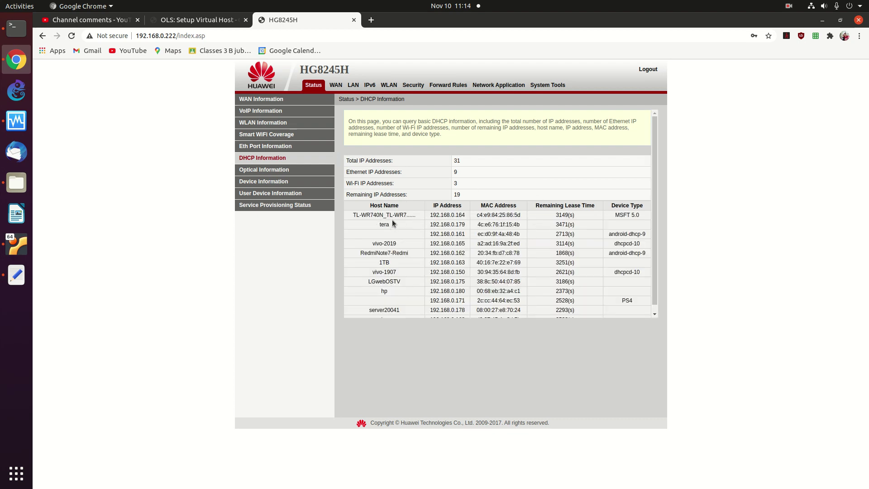
drag(355, 214, 399, 219)
click(382, 222)
drag(361, 253, 409, 254)
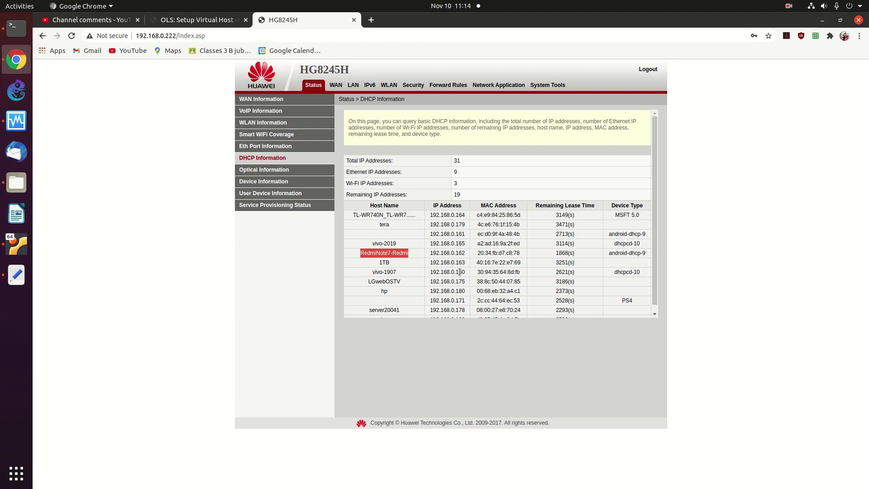
drag(371, 281, 401, 282)
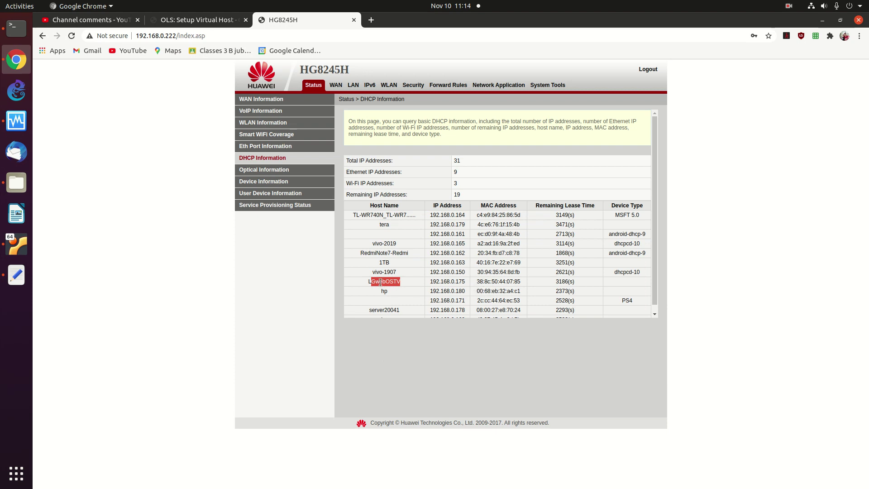
drag(477, 282, 515, 282)
right_click(515, 283)
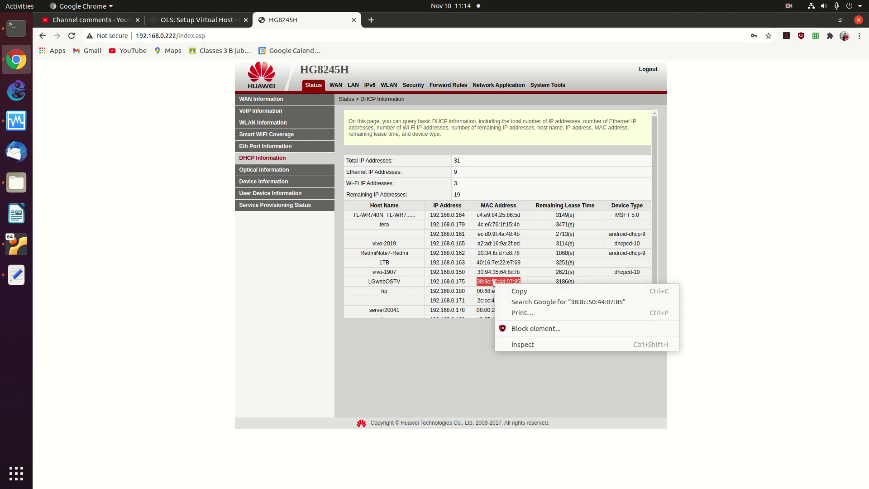
click(518, 289)
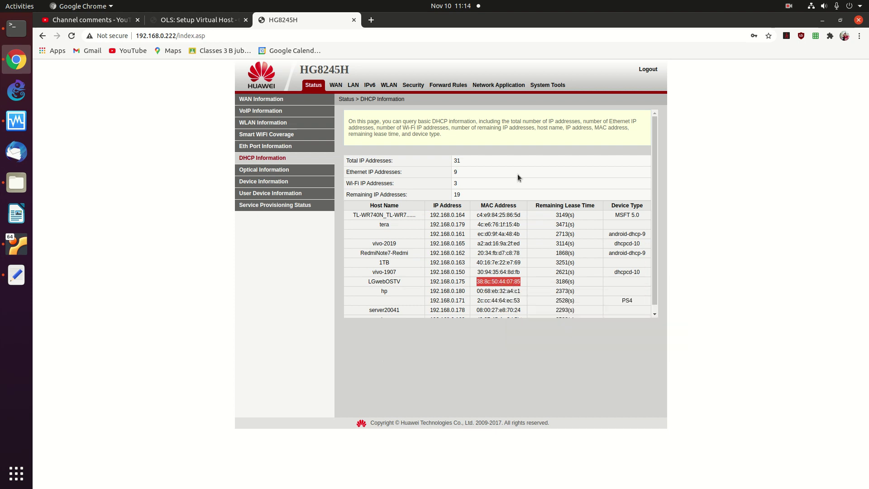
click(410, 87)
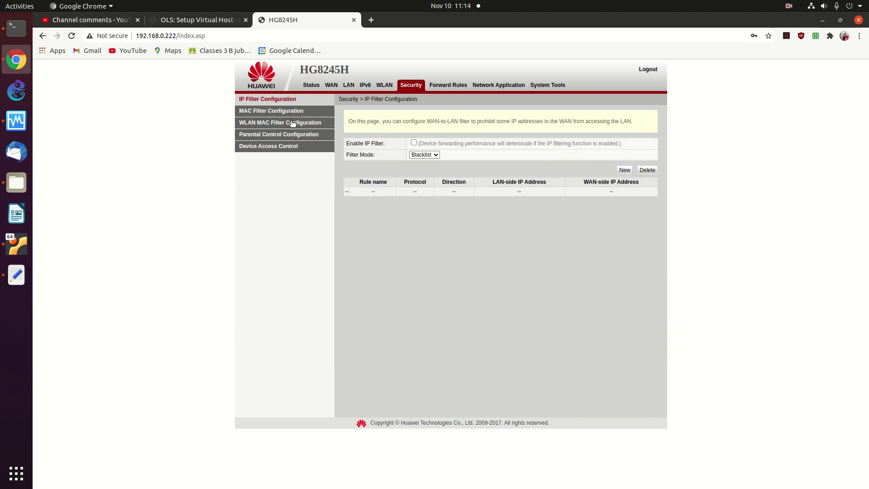
click(267, 114)
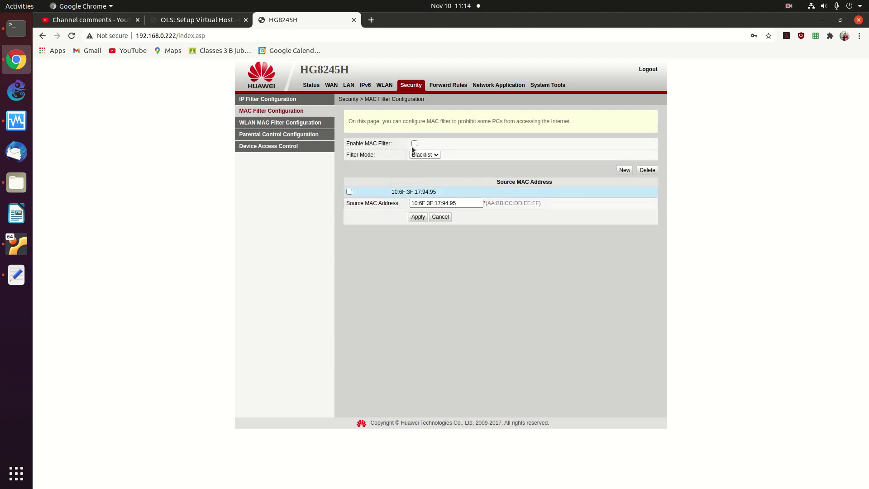
click(624, 171)
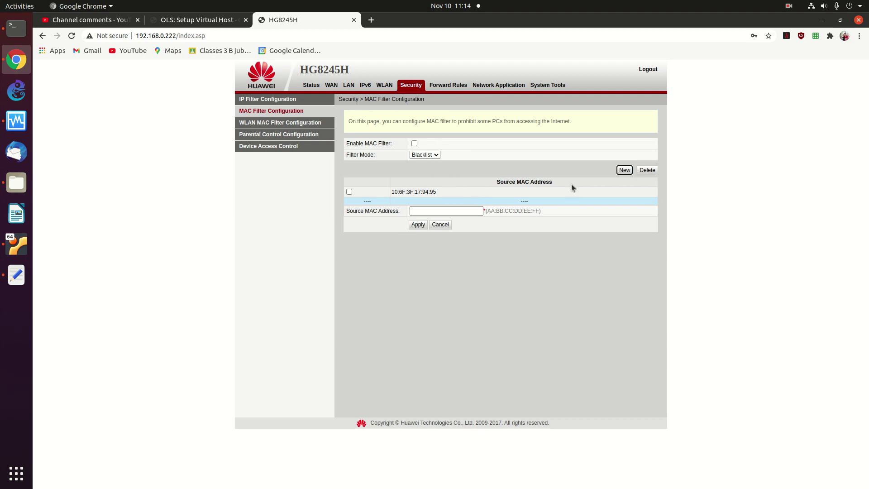
click(439, 207)
key(ctrl+v)
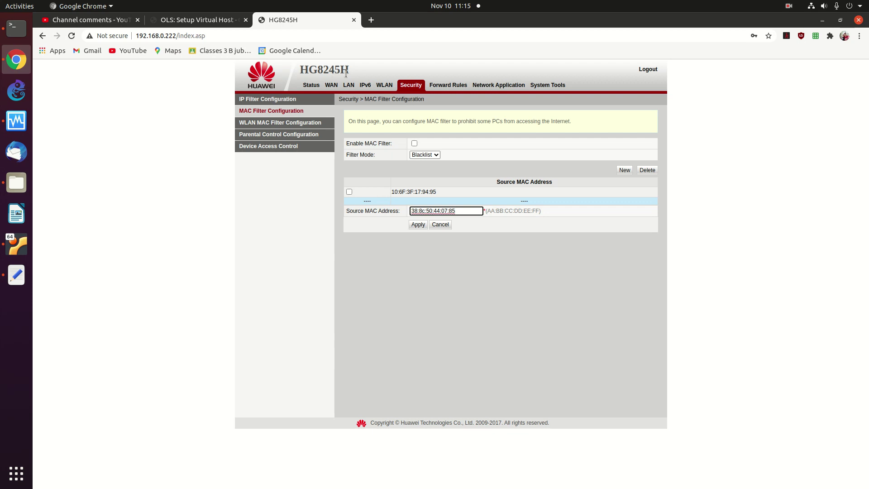
Step: Review the WLAN basic and advanced configuration, and compare the MAC filter page with the WLAN MAC filter page
click(385, 86)
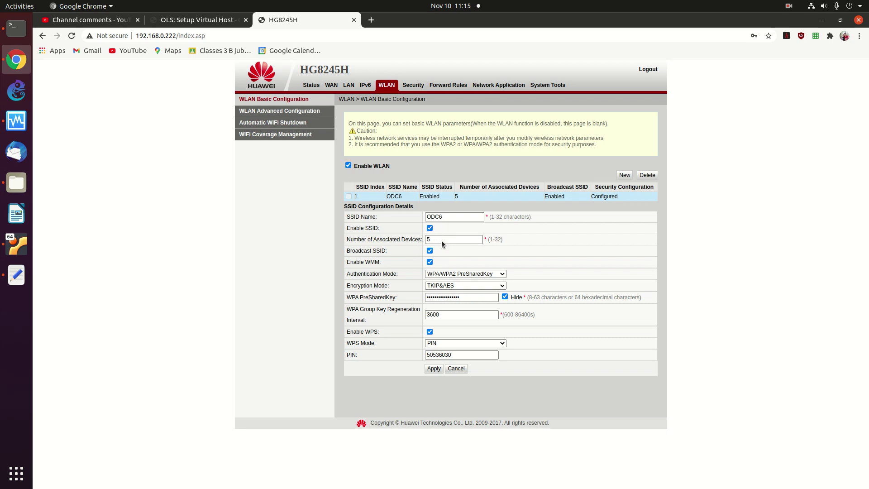
click(295, 112)
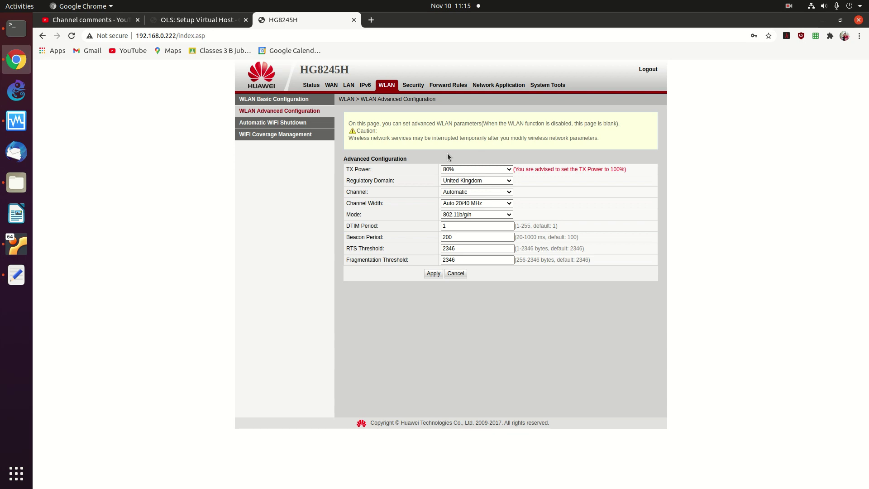
click(419, 86)
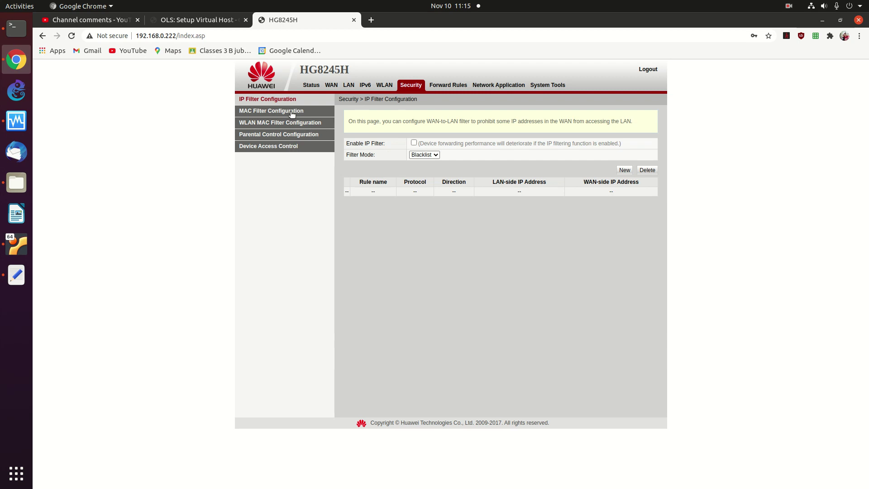
click(292, 113)
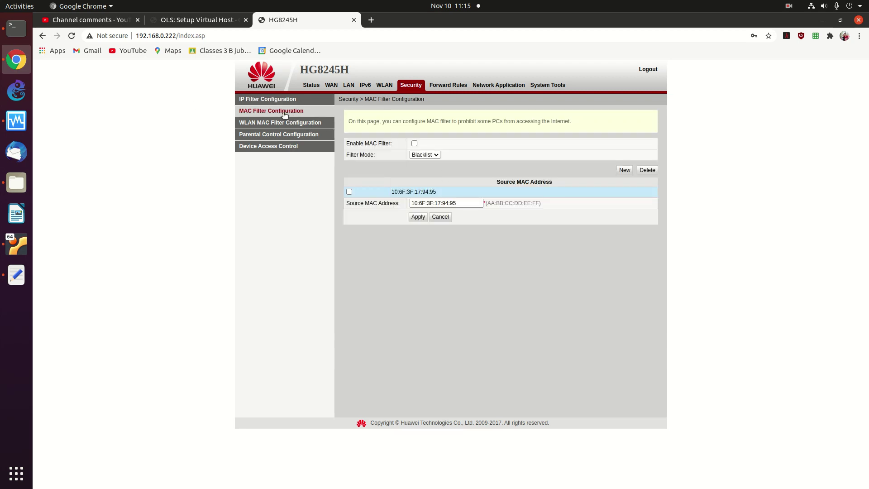
click(246, 124)
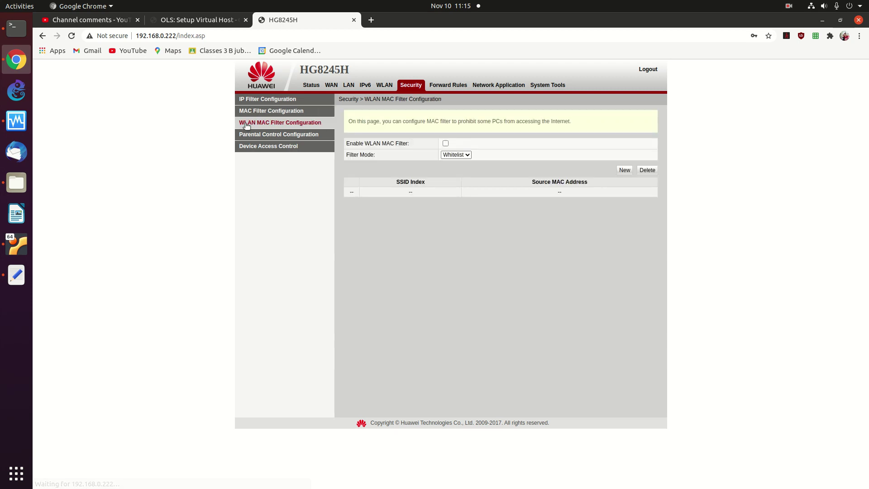
click(286, 114)
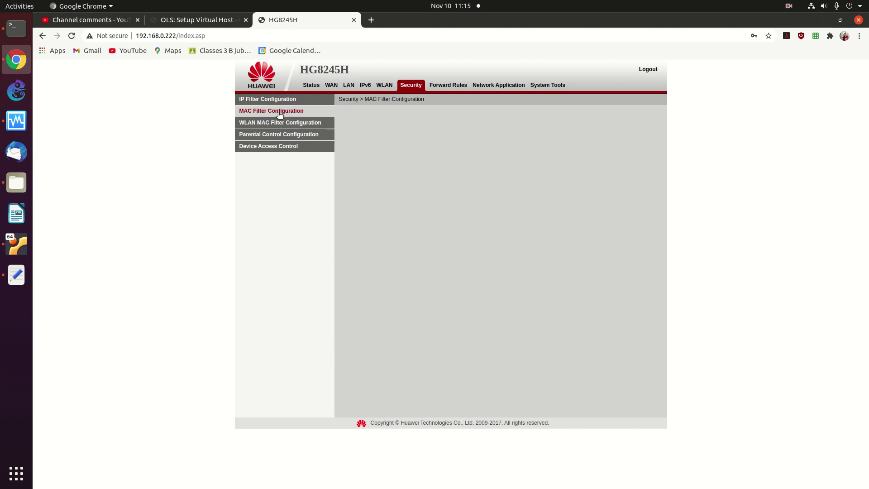
Step: Change the WLAN MAC filter mode to Blacklist and accept deleting all existing filter rules
click(295, 123)
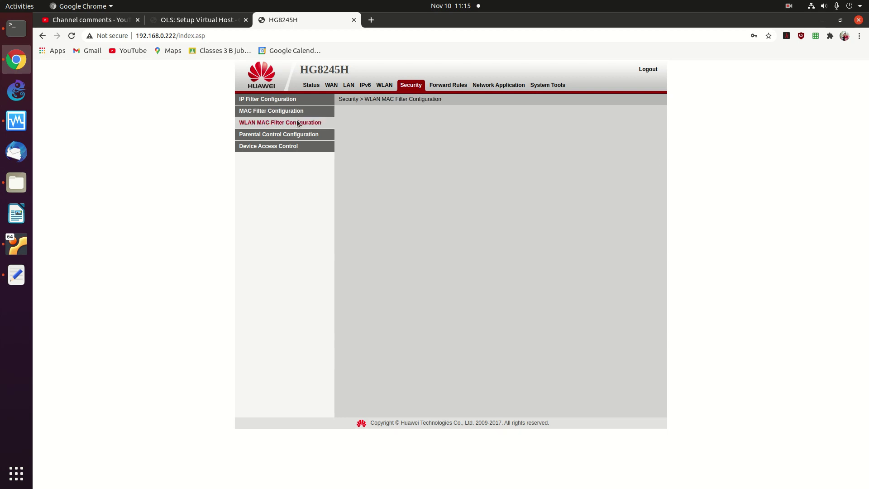
click(461, 155)
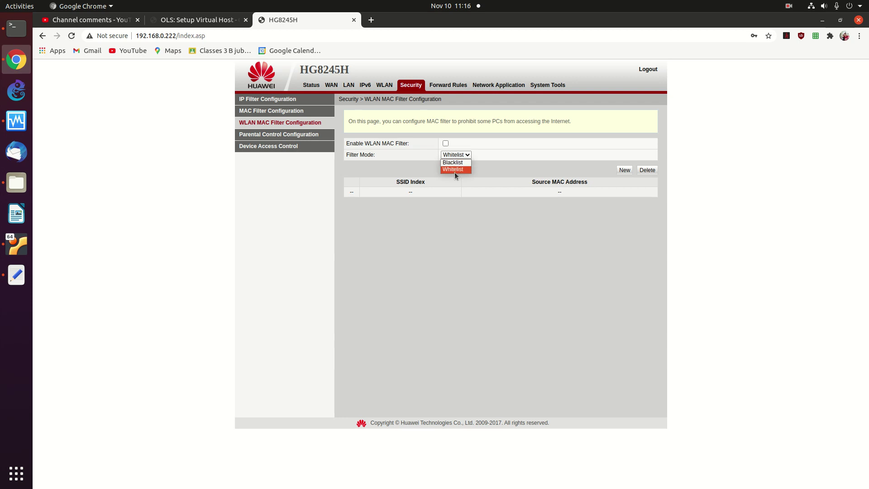
click(453, 163)
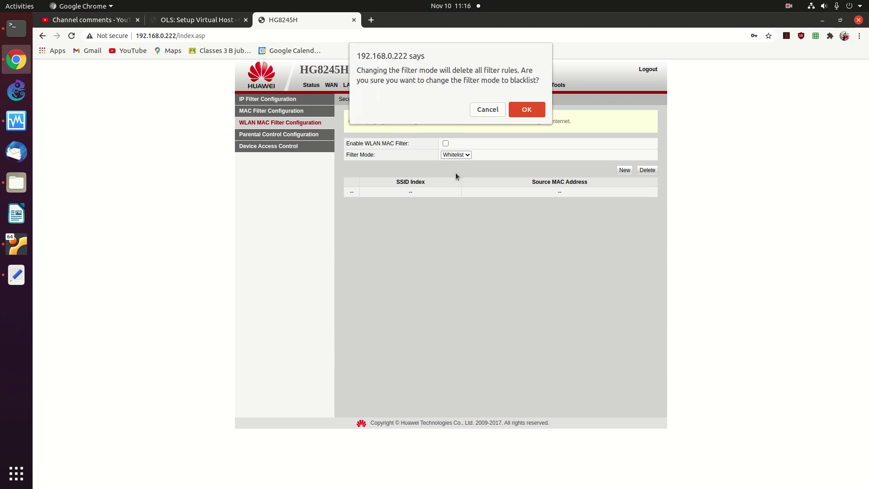
click(532, 115)
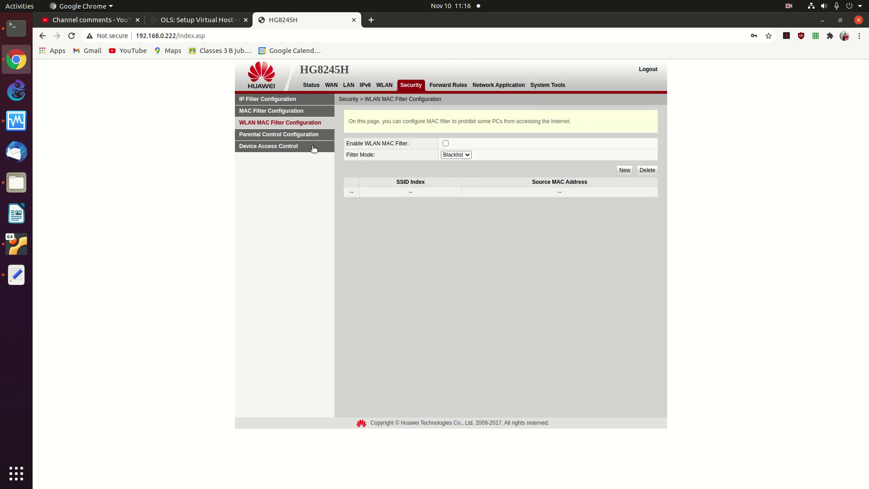
Step: Look again at the router's device information, the WLAN advanced configuration and the IP filter configuration
click(319, 86)
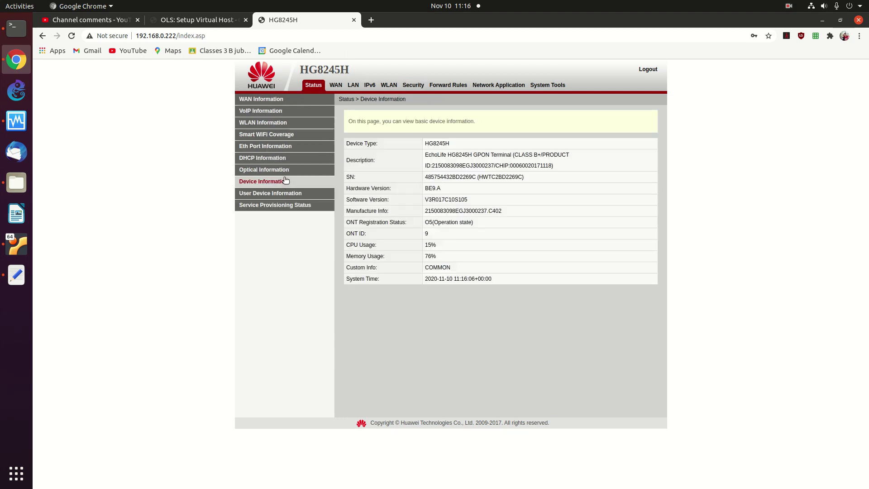
click(387, 85)
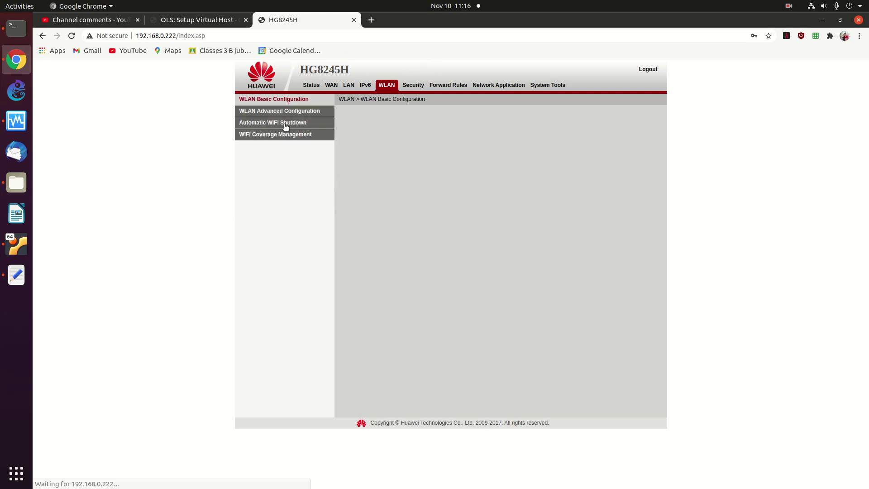
click(277, 111)
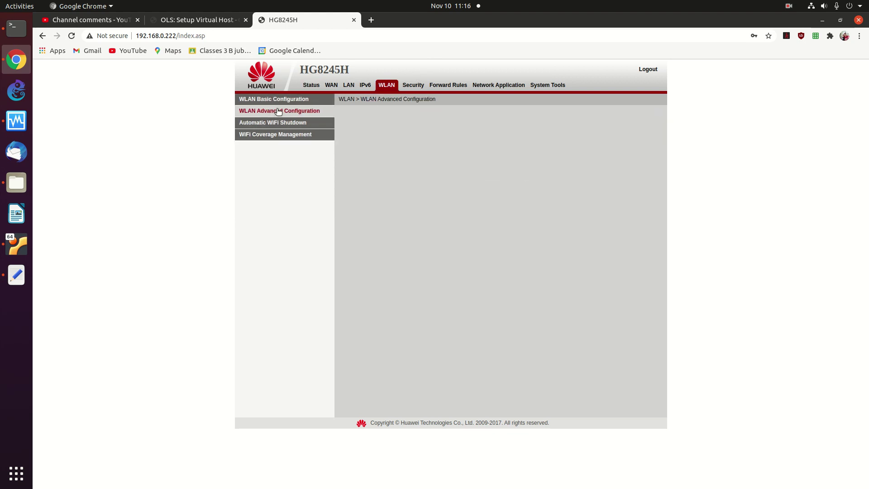
click(412, 86)
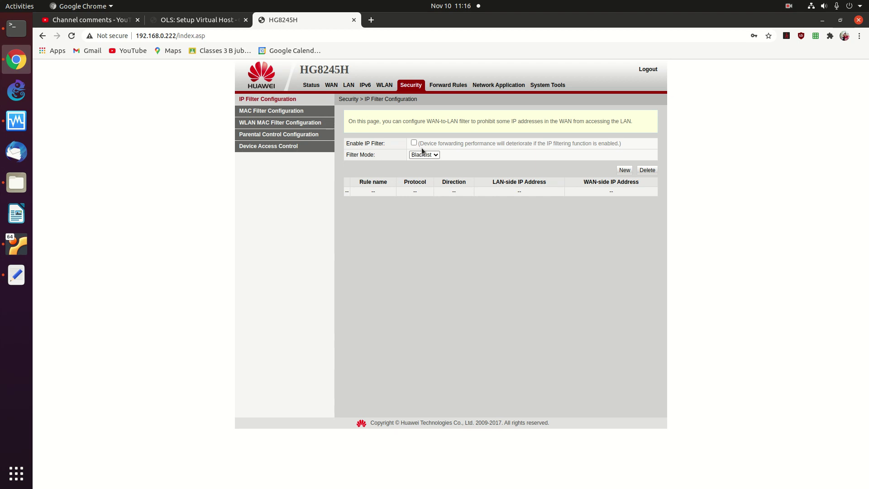
Step: Reread the viewer's question among the YouTube Studio channel comments, and return to the HG8245H router page
mouse_move(530, 158)
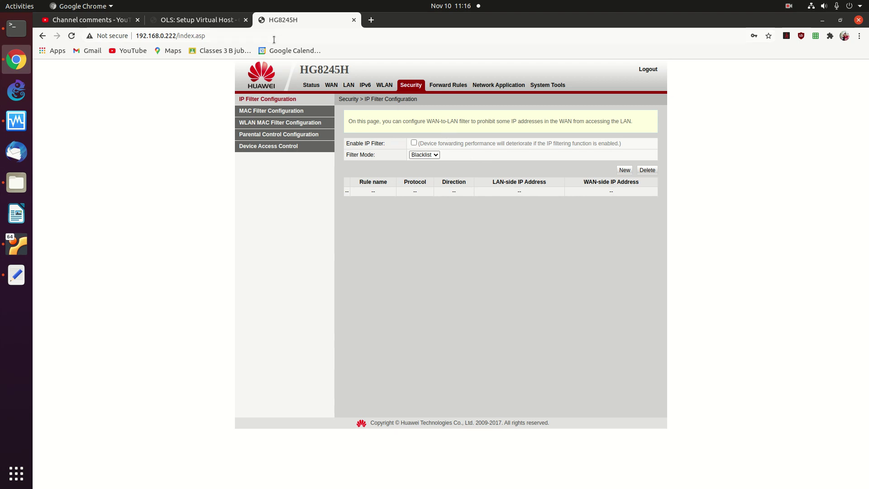
click(107, 22)
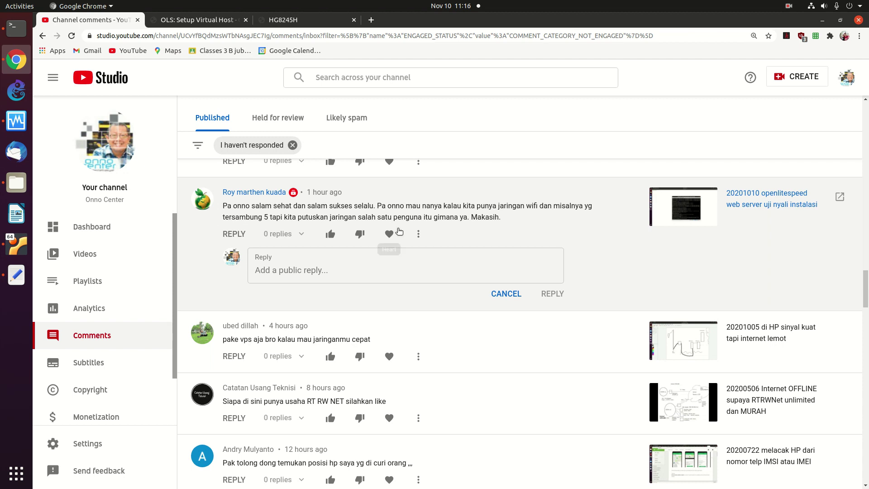
click(317, 20)
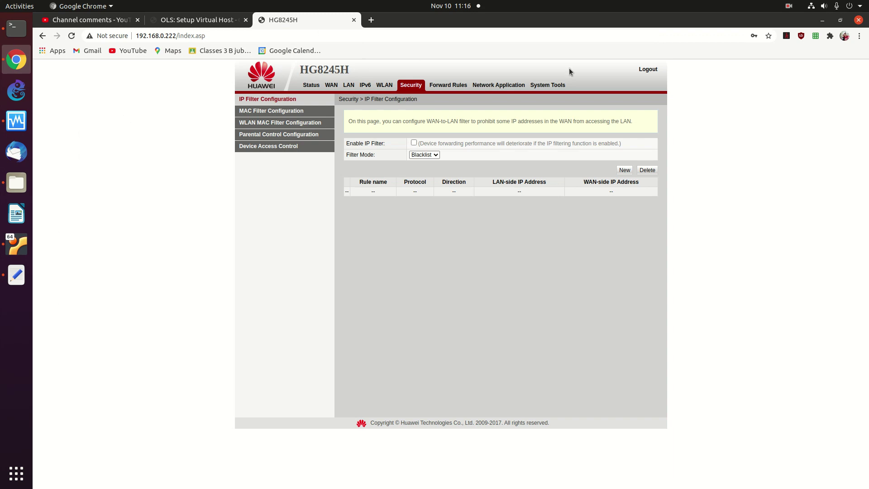